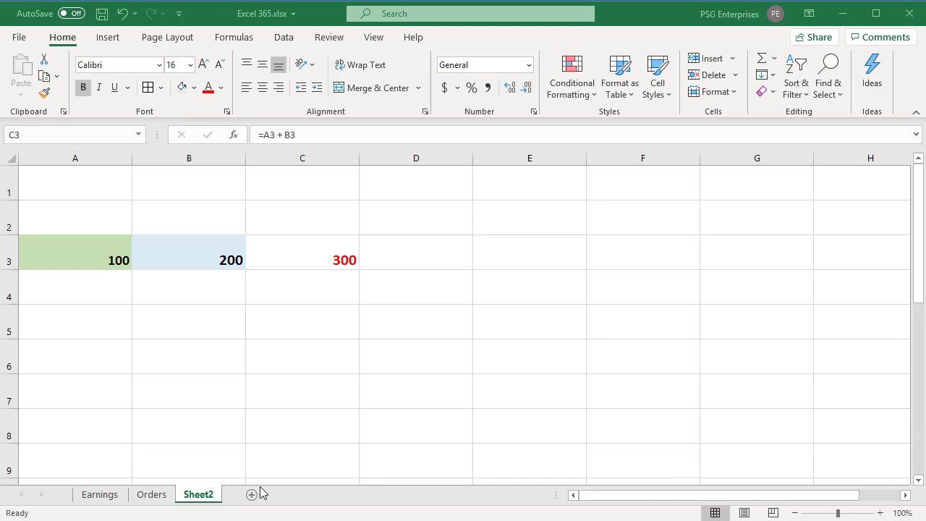
Open C3's formula to show its references, leaving it unchanged
{"action": "left_click", "coordinate": [295, 264]}
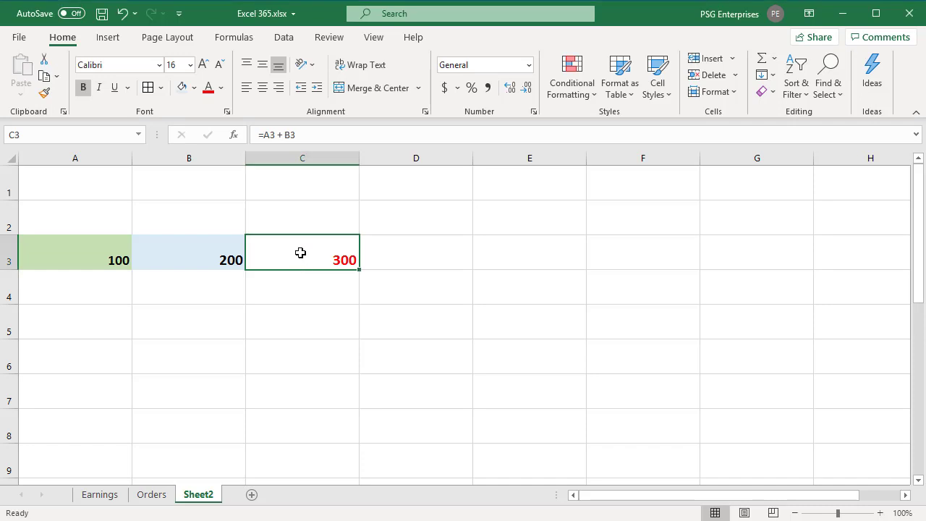
{"action": "double_click", "coordinate": [302, 252]}
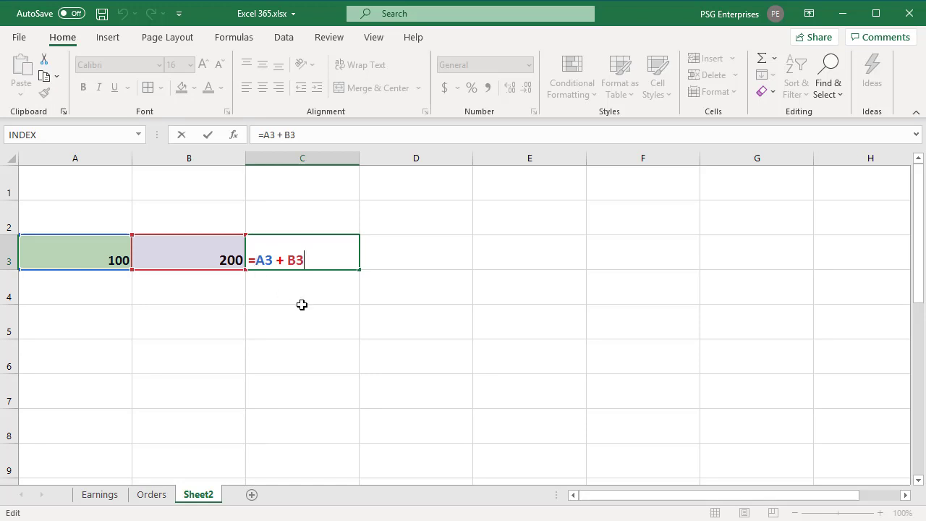
{"action": "key", "text": "ctrl+Return"}
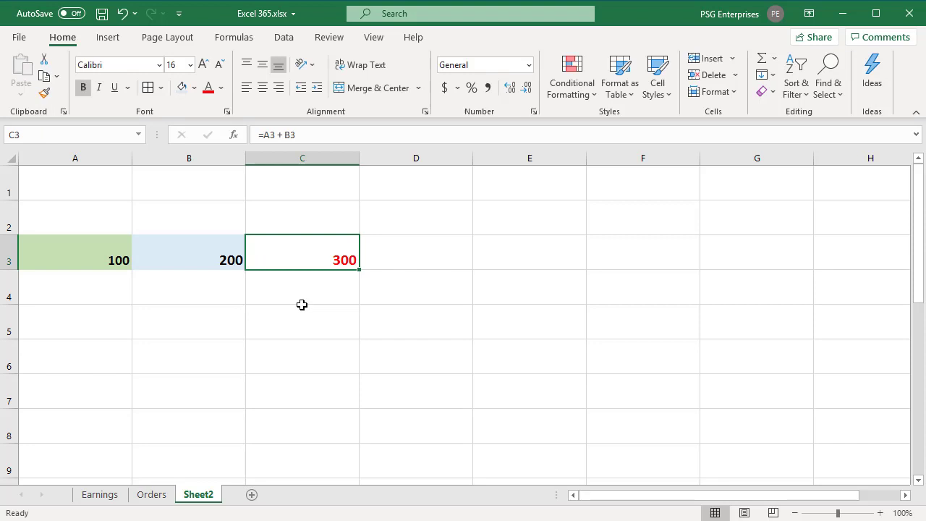
{"action": "double_click", "coordinate": [313, 258]}
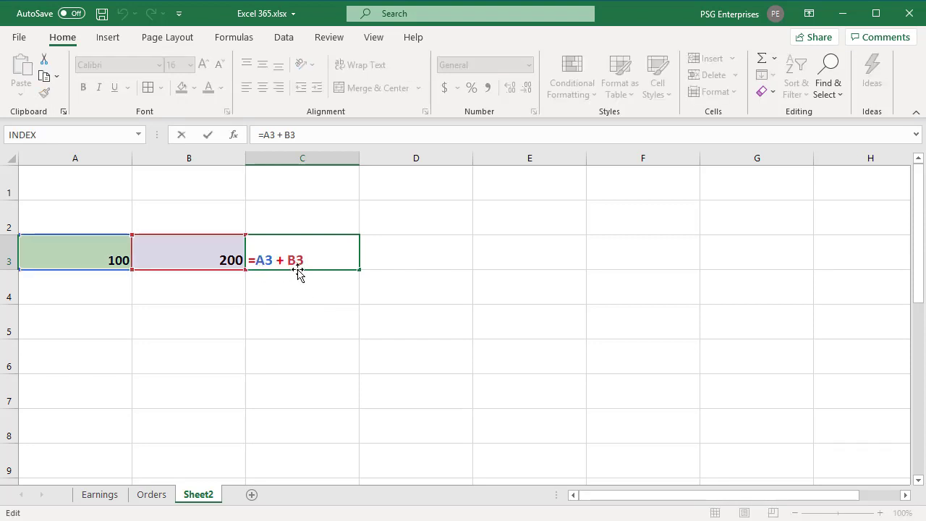
{"action": "key", "text": "ctrl+Return"}
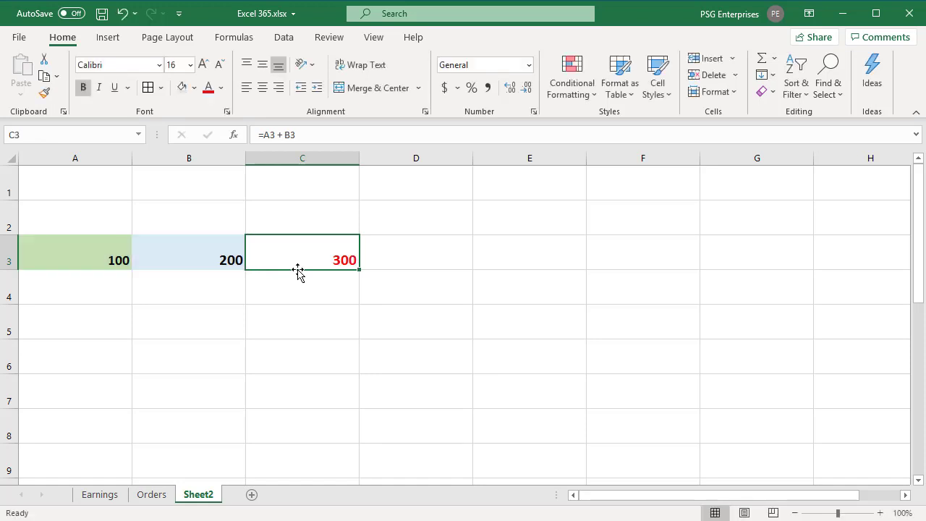
Copy C3 into D3, where it shifts to =B3 + C3 showing 500, and inspect it
{"action": "key", "text": "ctrl+c"}
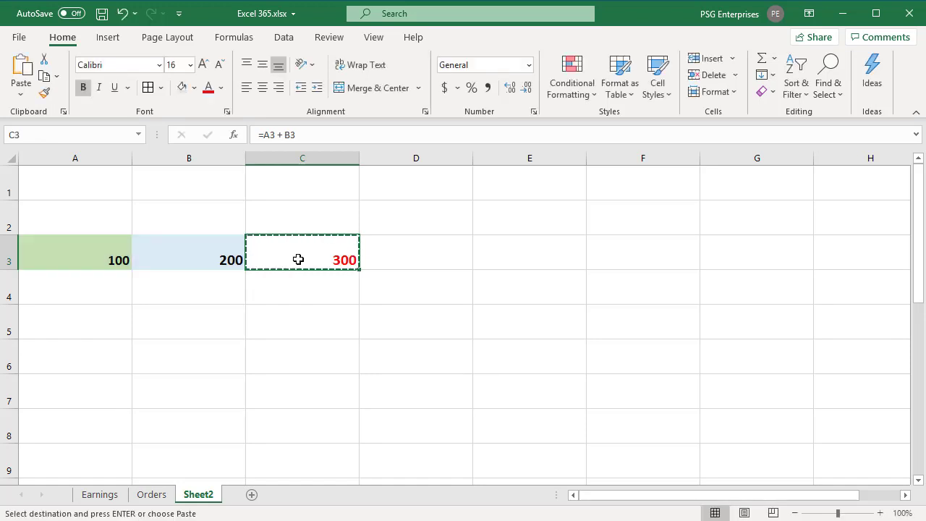
{"action": "left_click", "coordinate": [403, 262]}
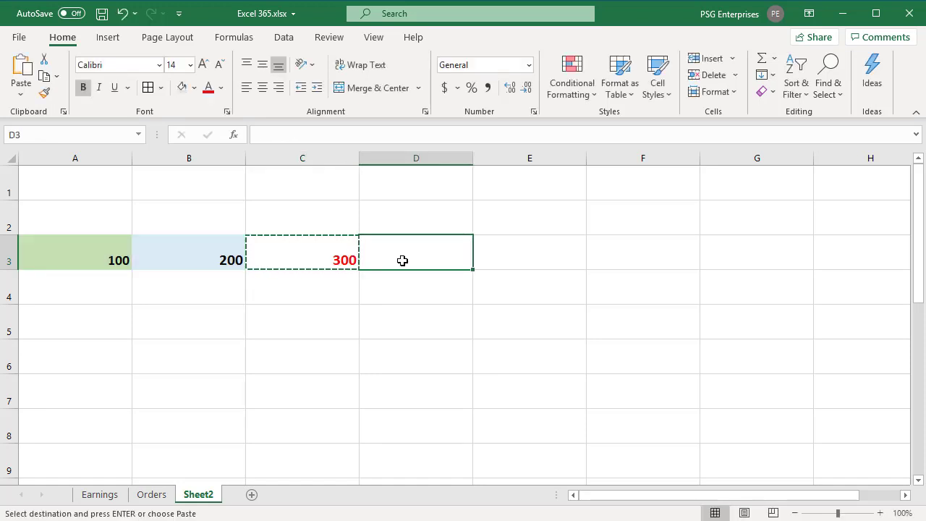
{"action": "key", "text": "ctrl+v"}
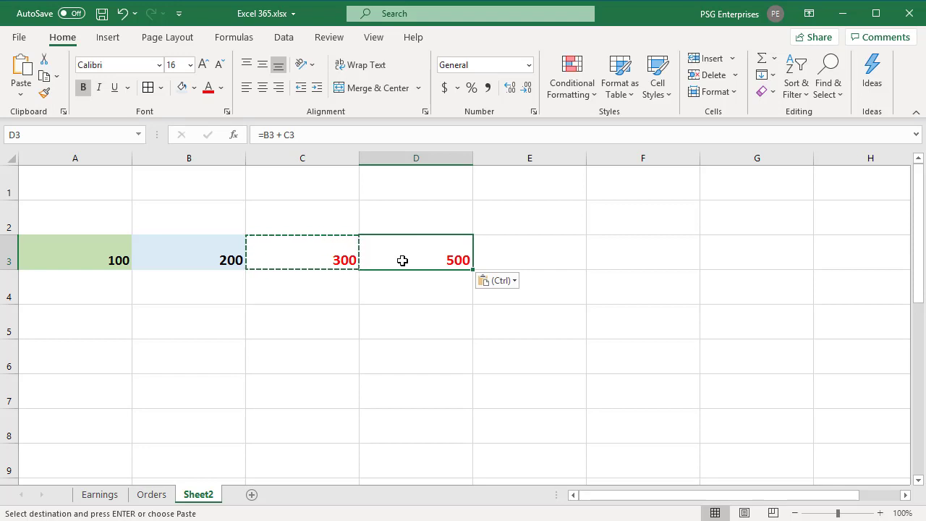
{"action": "key", "text": "Escape"}
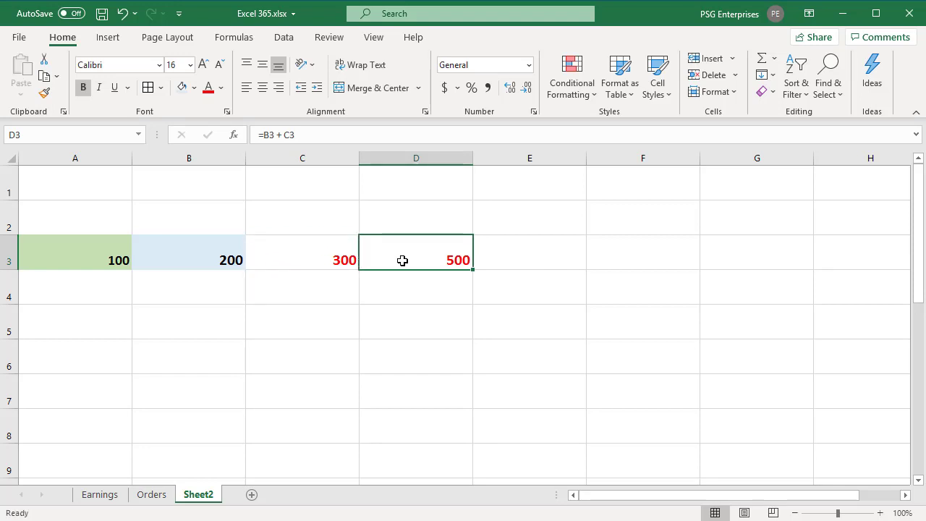
{"action": "double_click", "coordinate": [403, 261]}
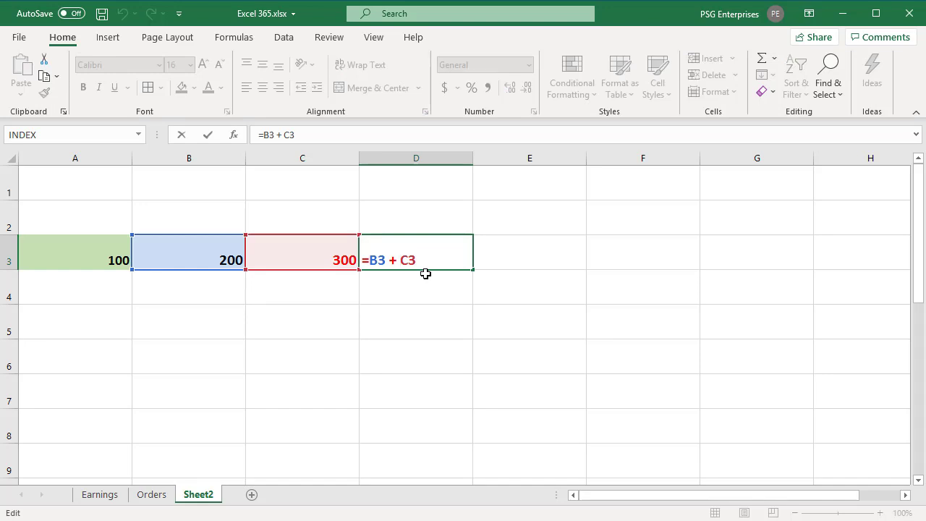
{"action": "key", "text": "Escape"}
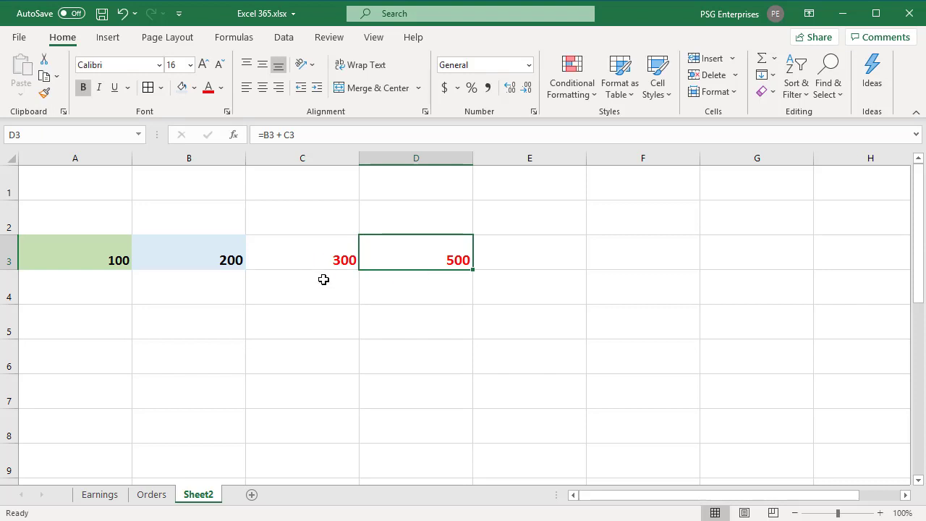
{"action": "left_click", "coordinate": [298, 261]}
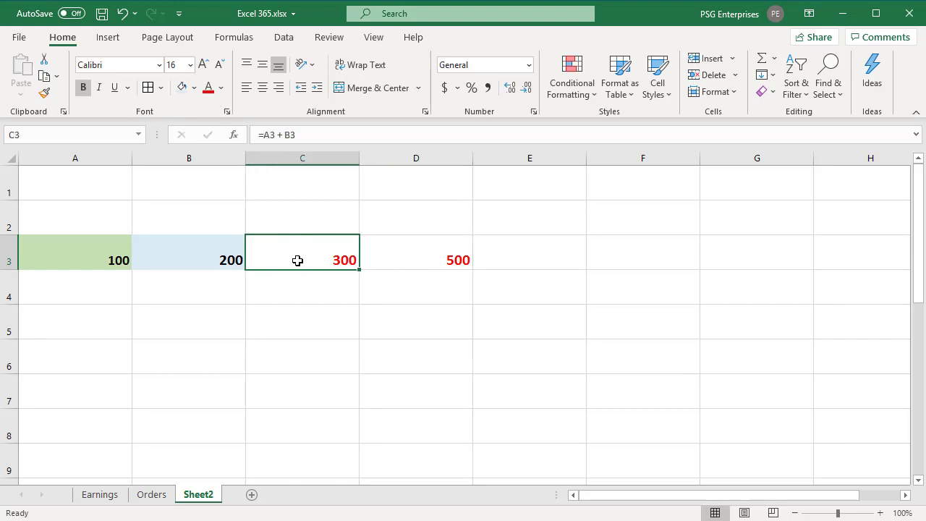
{"action": "double_click", "coordinate": [301, 269]}
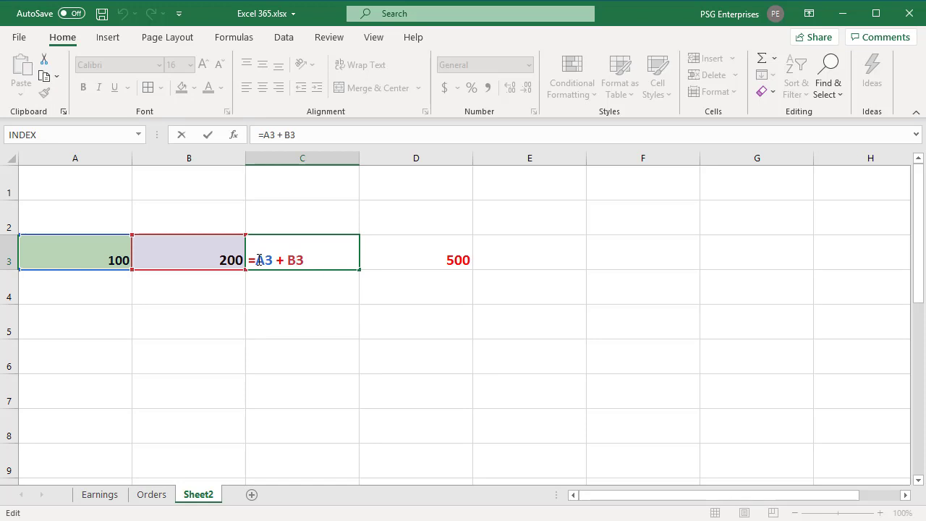
{"action": "double_click", "coordinate": [259, 259]}
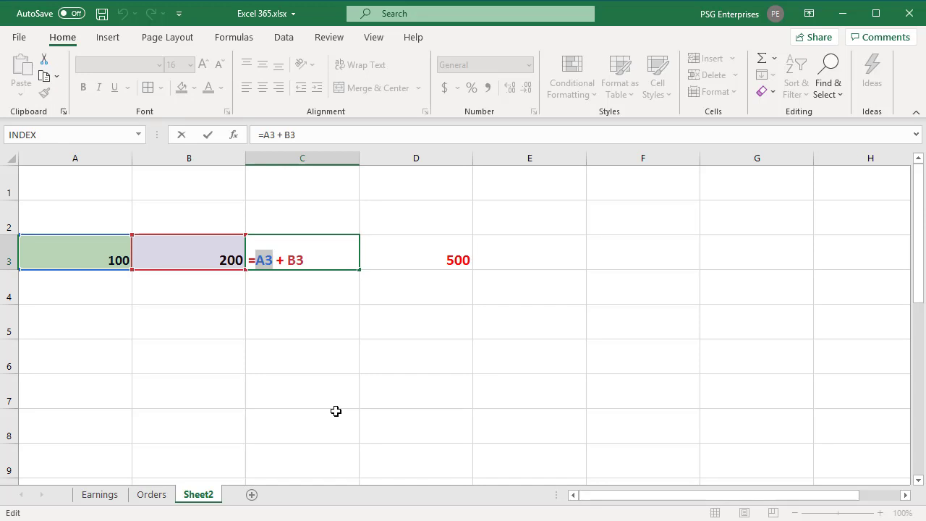
{"action": "key", "text": "F4"}
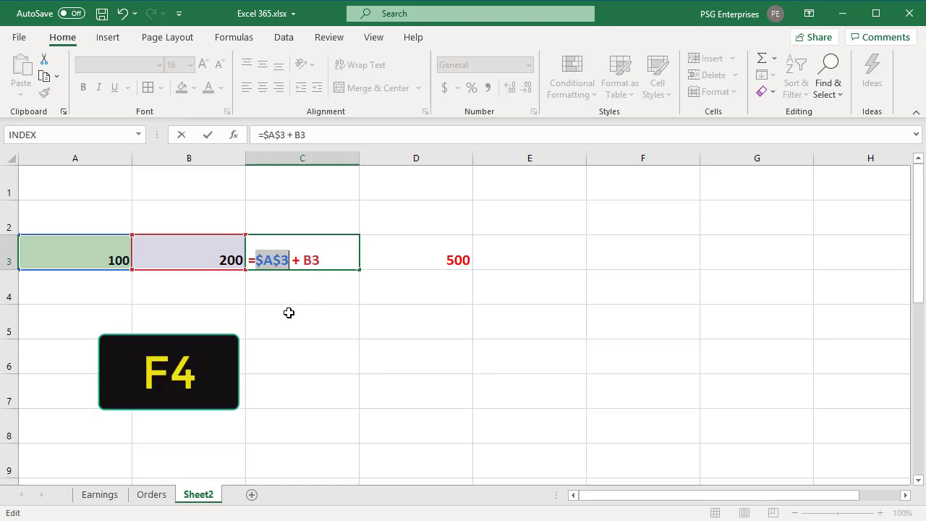
{"action": "key", "text": "F4"}
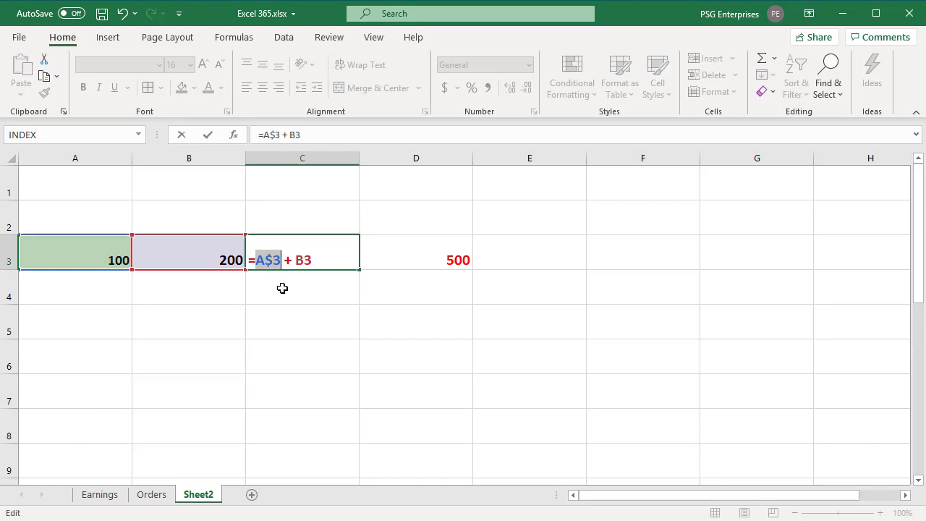
{"action": "key", "text": "F4"}
{"action": "key", "text": "F4"}
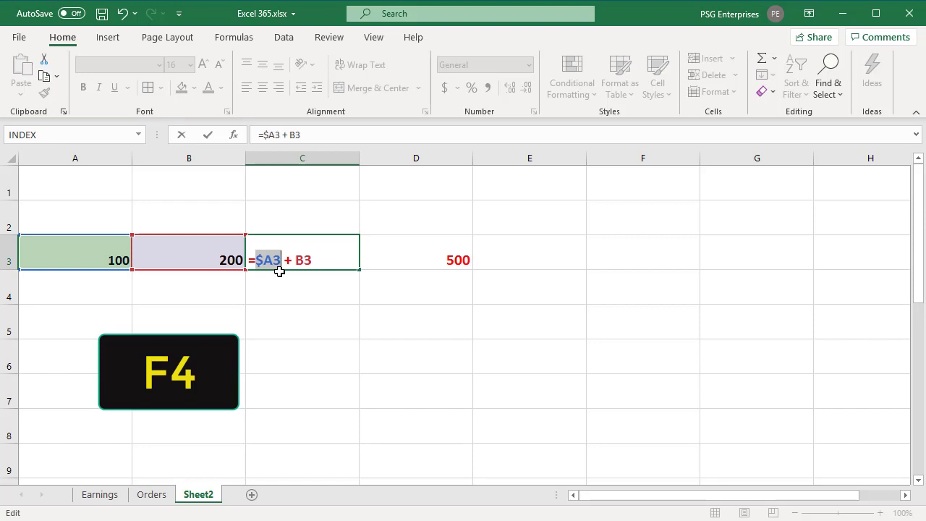
{"action": "key", "text": "F4"}
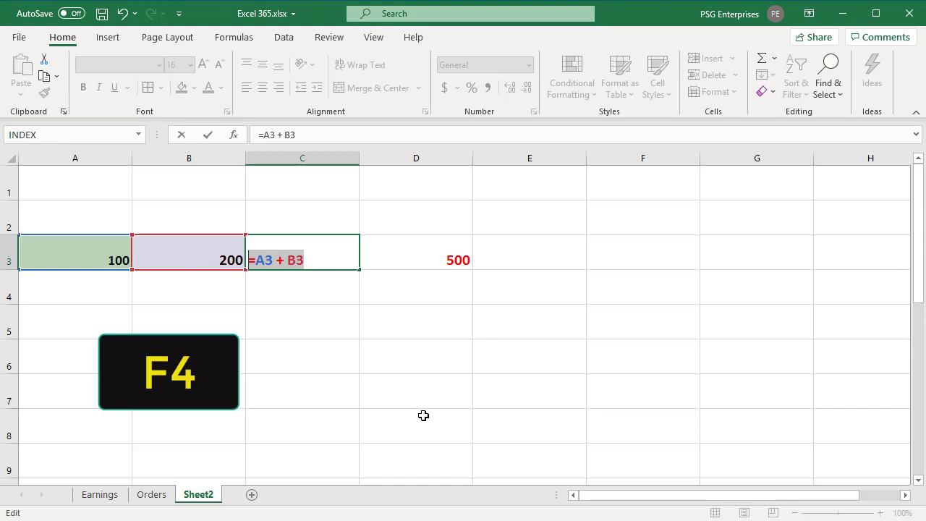
Cycle C3's references with F4 until the formula reads =$A$3 + $B$3
{"action": "key", "text": "F4"}
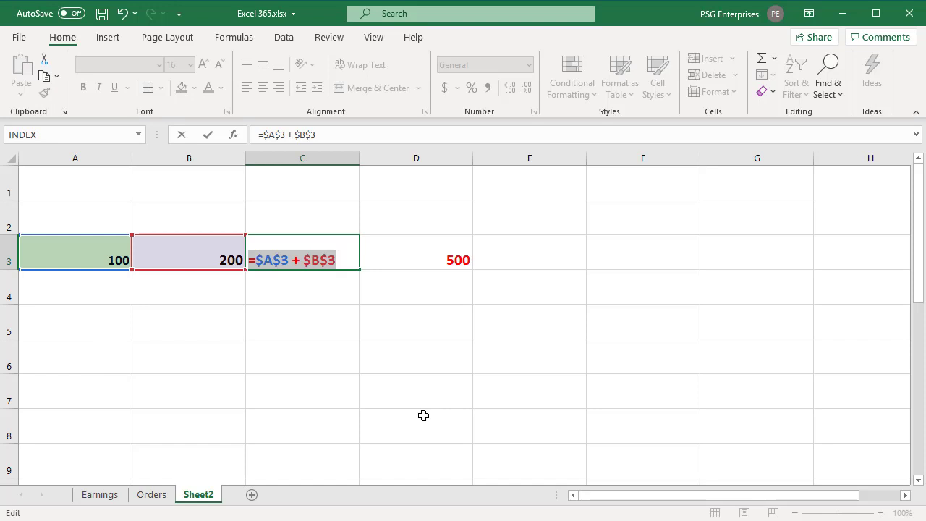
{"action": "key", "text": "Escape"}
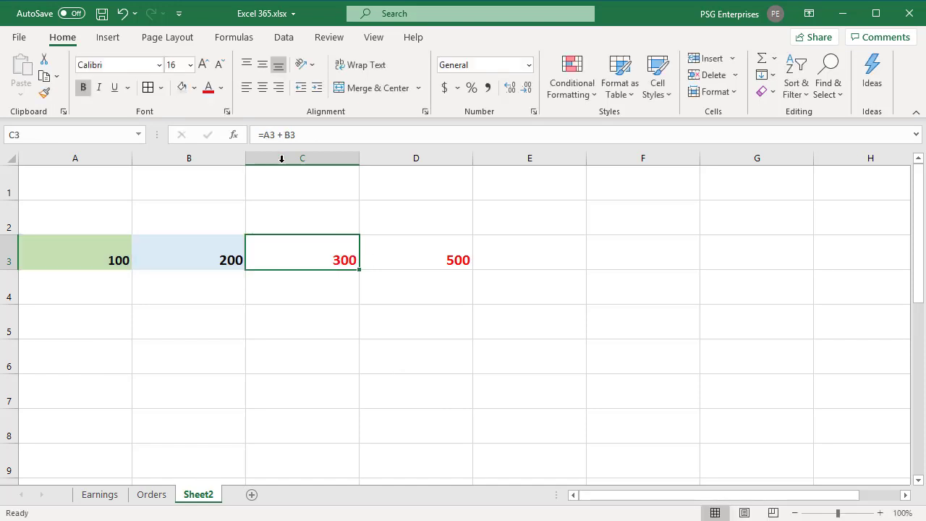
{"action": "left_click", "coordinate": [288, 135]}
{"action": "key", "text": "F4"}
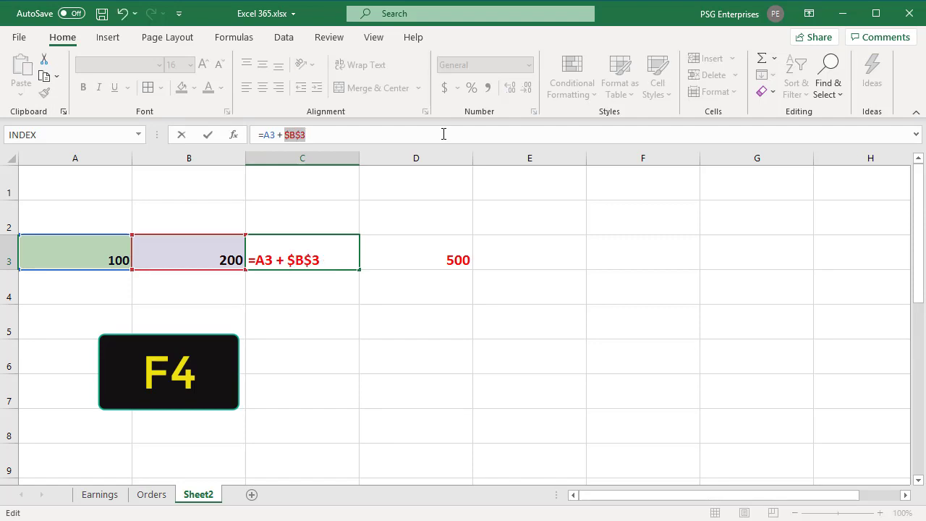
{"action": "key", "text": "F4"}
{"action": "key", "text": "F4"}
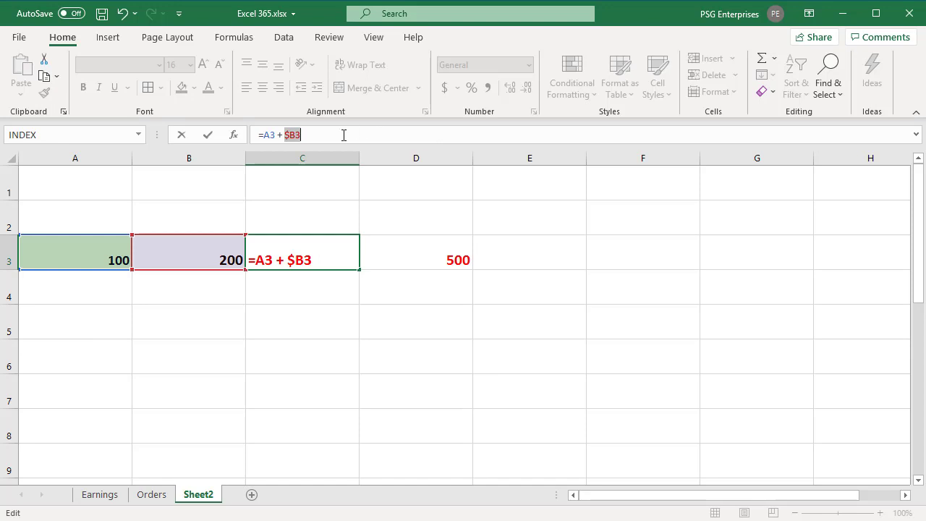
{"action": "left_click_drag", "start_coordinate": [331, 136], "coordinate": [256, 136]}
{"action": "key", "text": "F4"}
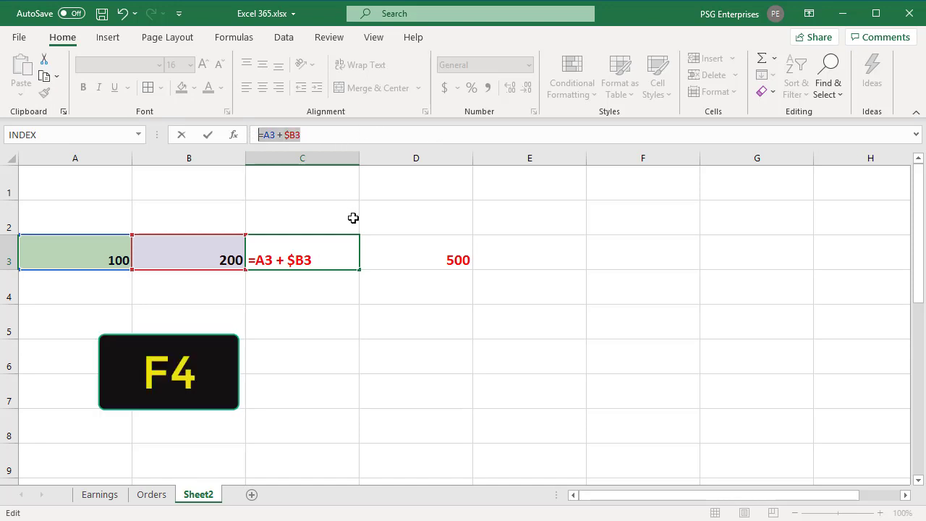
{"action": "key", "text": "F4"}
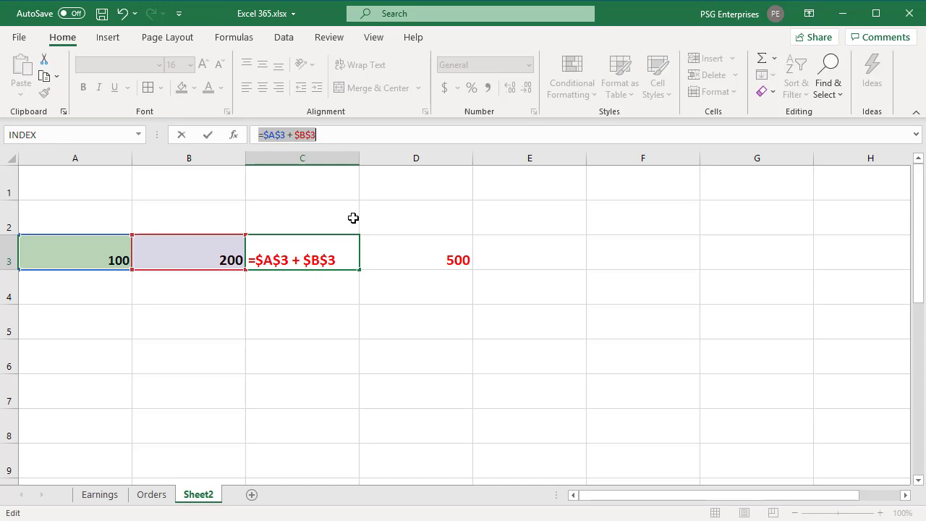
Paste C3's absolute formula into D4, which keeps =$A$3 + $B$3 showing 300
{"action": "key", "text": "Return"}
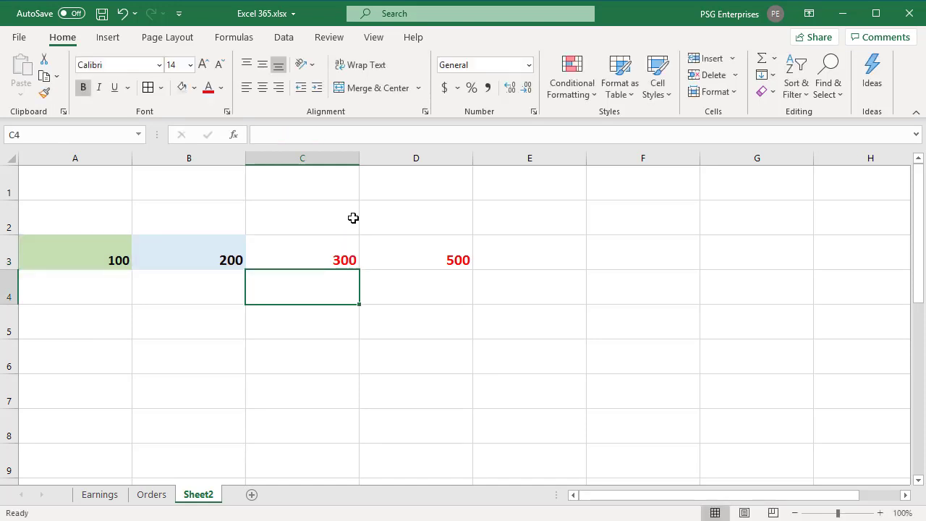
{"action": "left_click", "coordinate": [296, 261]}
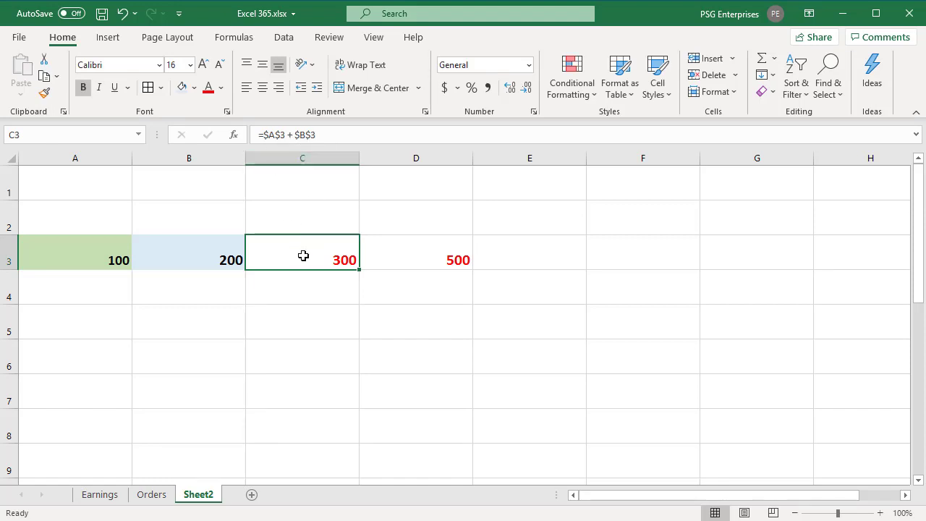
{"action": "key", "text": "ctrl+c"}
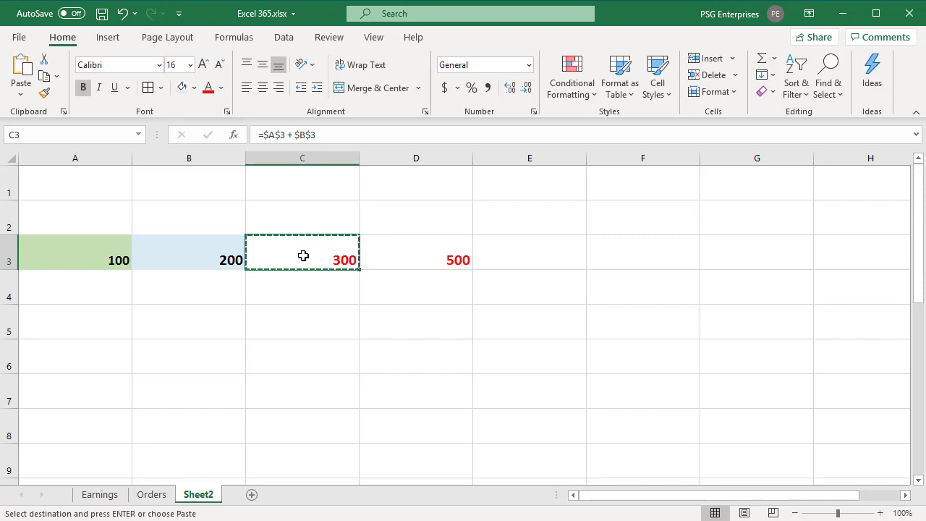
{"action": "left_click", "coordinate": [389, 287]}
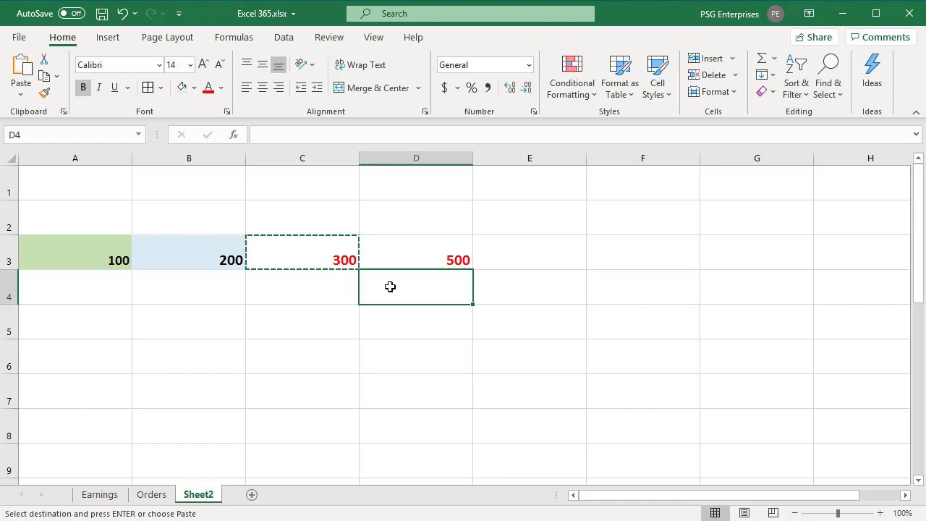
{"action": "key", "text": "Return"}
{"action": "double_click", "coordinate": [399, 292]}
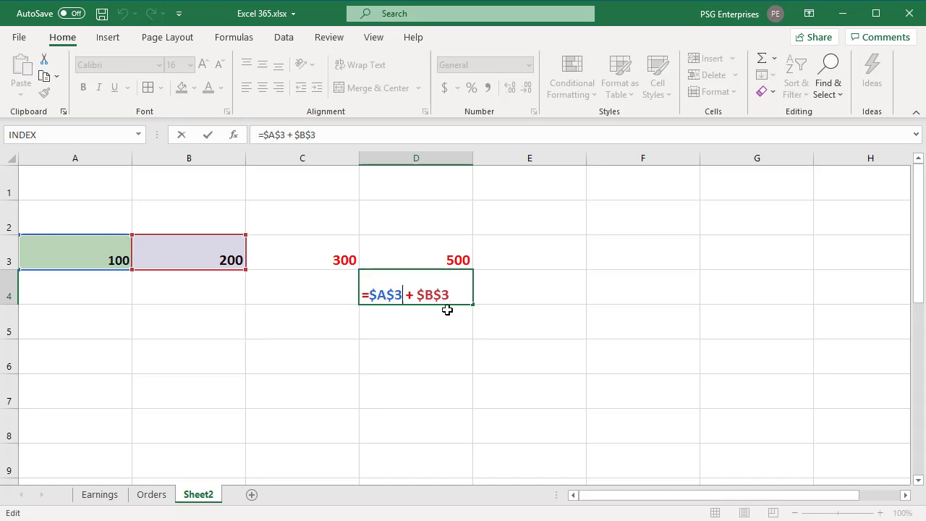
Change C3's formula to the column-locked =$A3 + $B3
{"action": "key", "text": "Tab"}
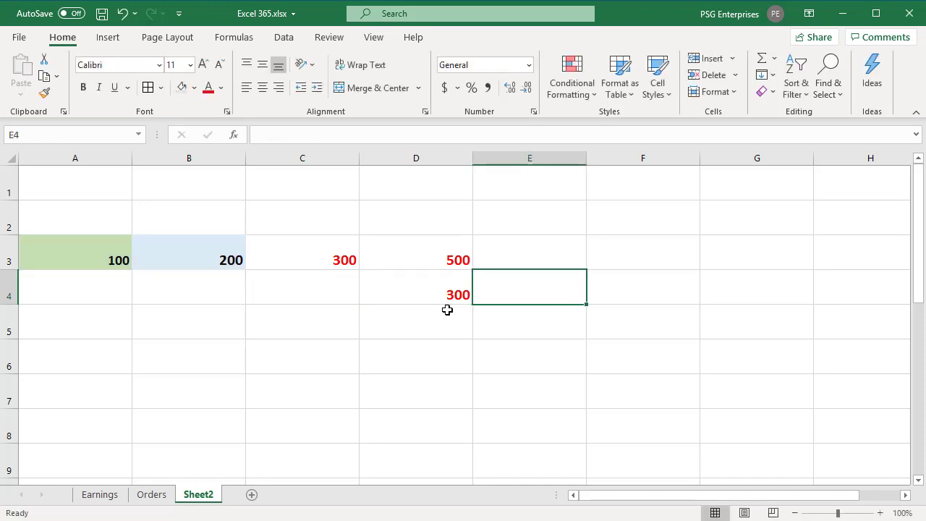
{"action": "double_click", "coordinate": [319, 261]}
{"action": "left_click_drag", "start_coordinate": [319, 260], "coordinate": [209, 264]}
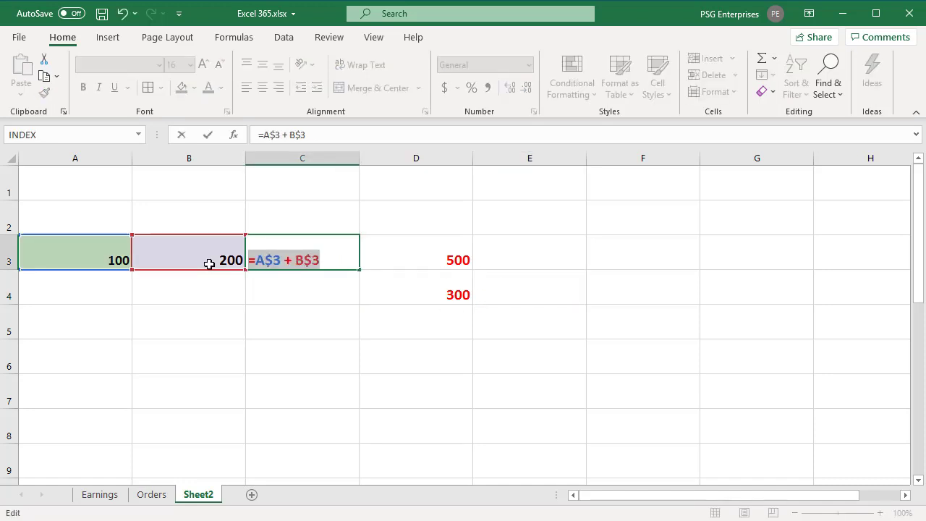
{"action": "key", "text": "F4"}
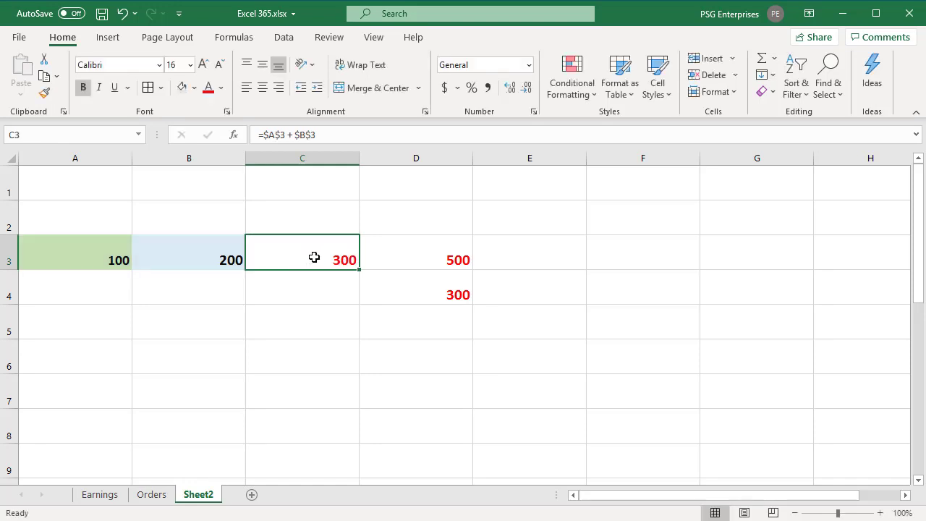
Copy C3 into D5, where it becomes =$A5 + $B5 showing 0, and inspect it
{"action": "key", "text": "ctrl+c"}
{"action": "left_click", "coordinate": [398, 325]}
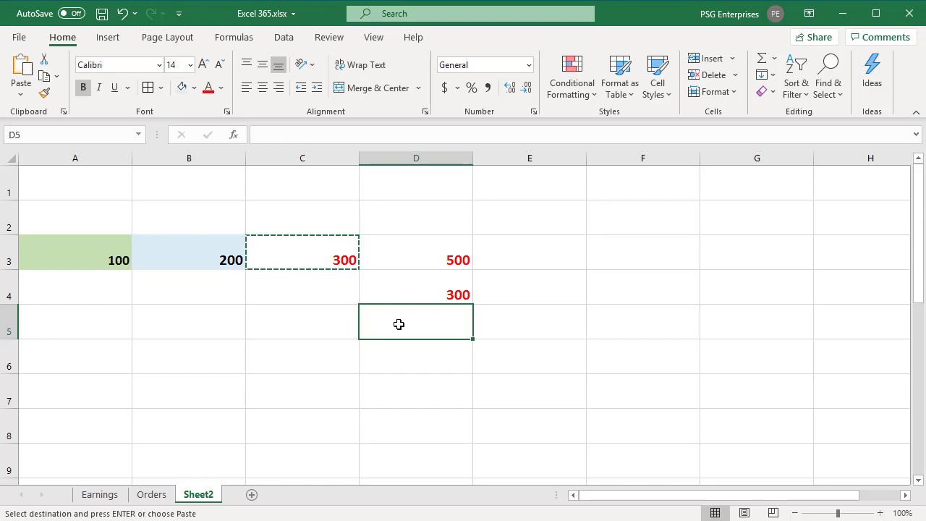
{"action": "key", "text": "ctrl+v"}
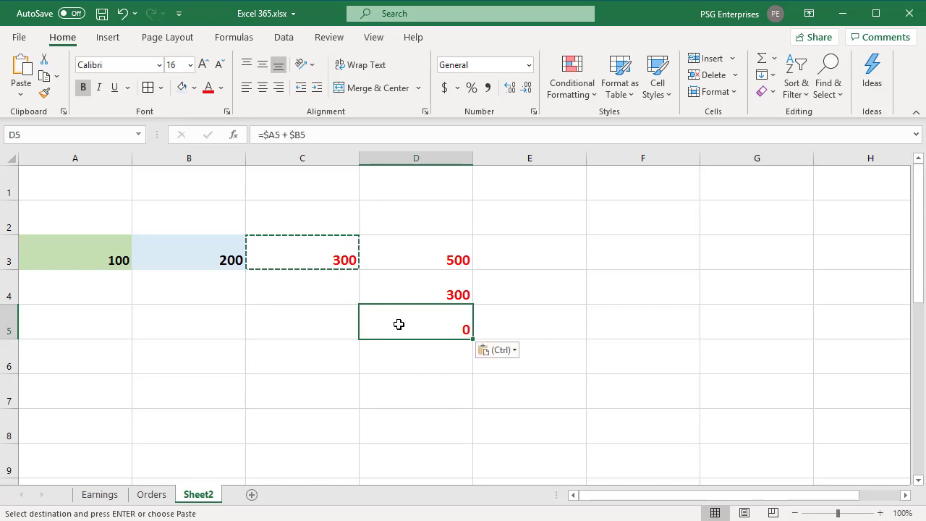
{"action": "key", "text": "Escape"}
{"action": "double_click", "coordinate": [399, 324]}
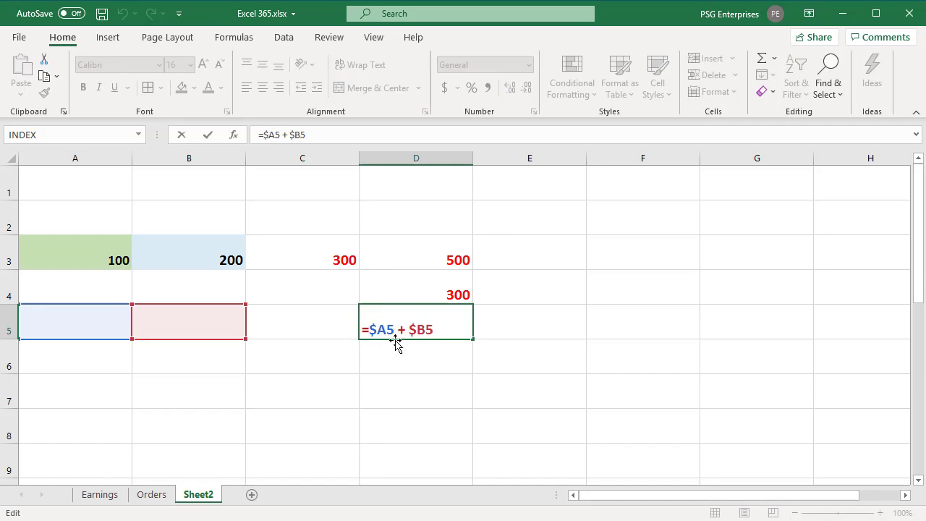
{"action": "left_click", "coordinate": [397, 342]}
{"action": "key", "text": "ctrl+Return"}
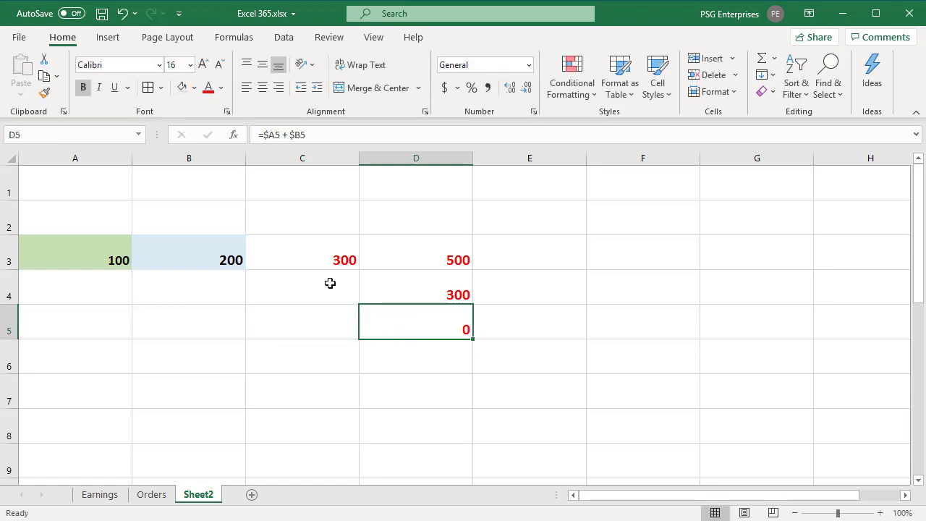
{"action": "left_click", "coordinate": [280, 260]}
Copy C3's =A$3 + B$3 into D6, producing =B$3 + C$3 showing 500
{"action": "double_click", "coordinate": [280, 259]}
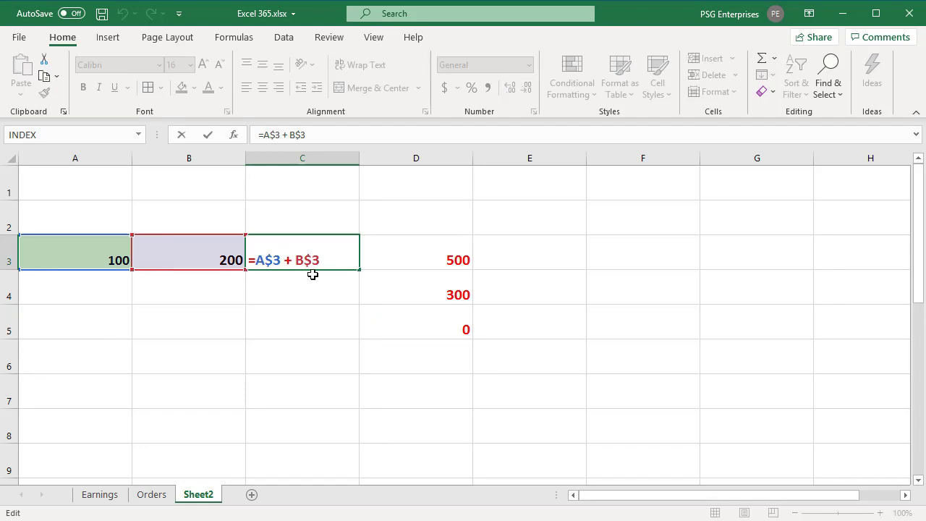
{"action": "key", "text": "ctrl+Return"}
{"action": "key", "text": "ctrl+c"}
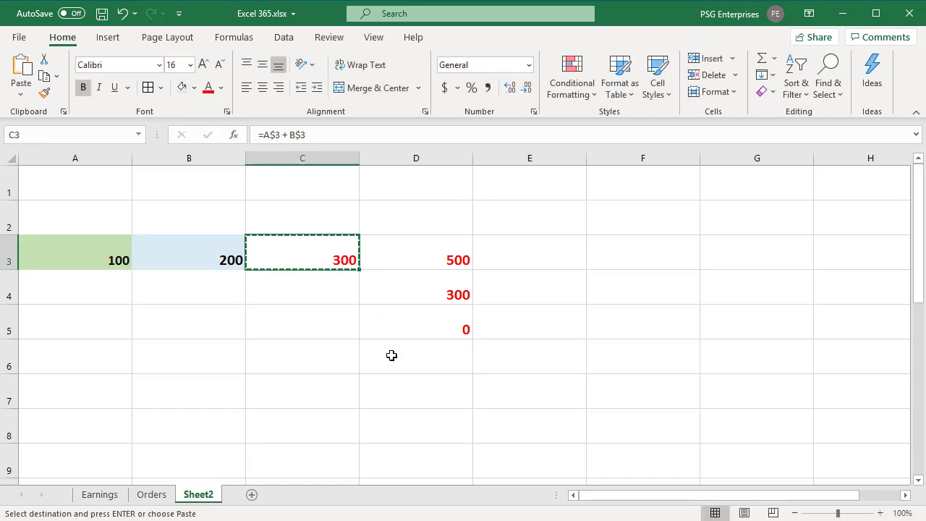
{"action": "left_click", "coordinate": [396, 358]}
{"action": "key", "text": "ctrl+v"}
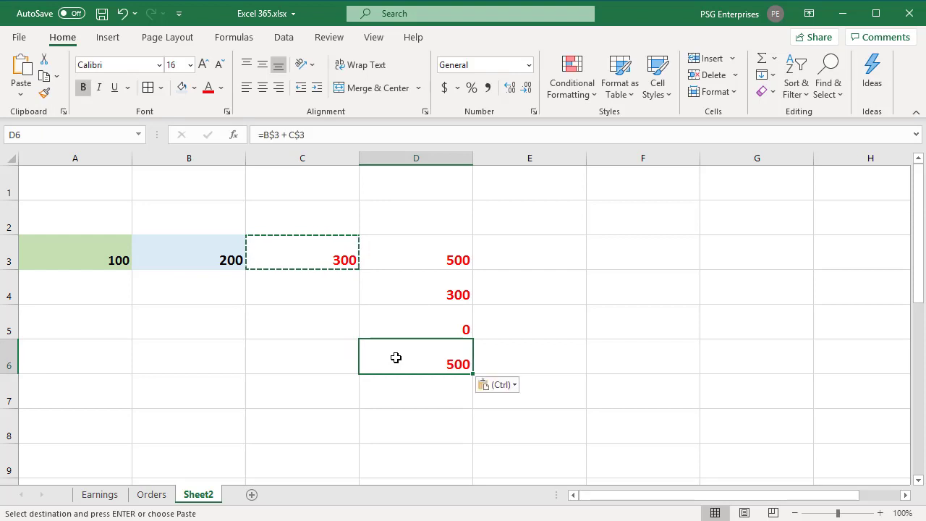
{"action": "key", "text": "Escape"}
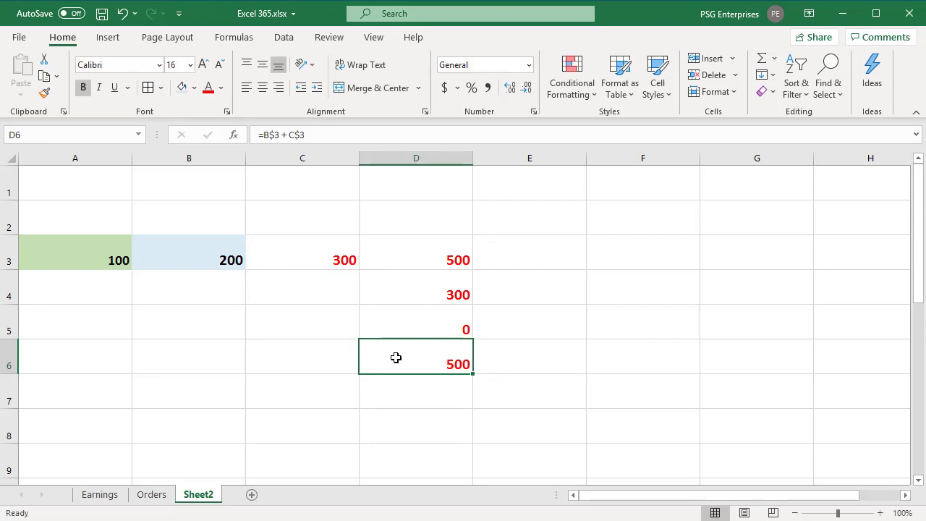
{"action": "double_click", "coordinate": [396, 357]}
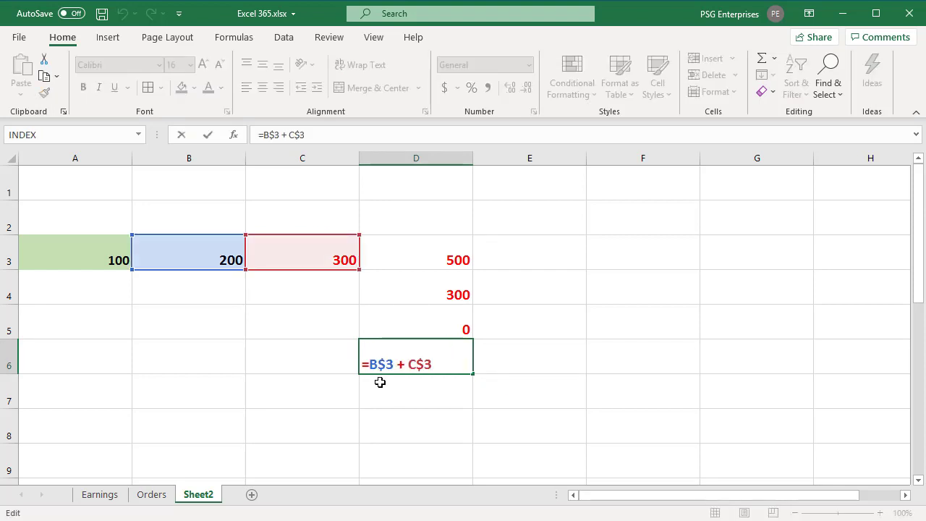